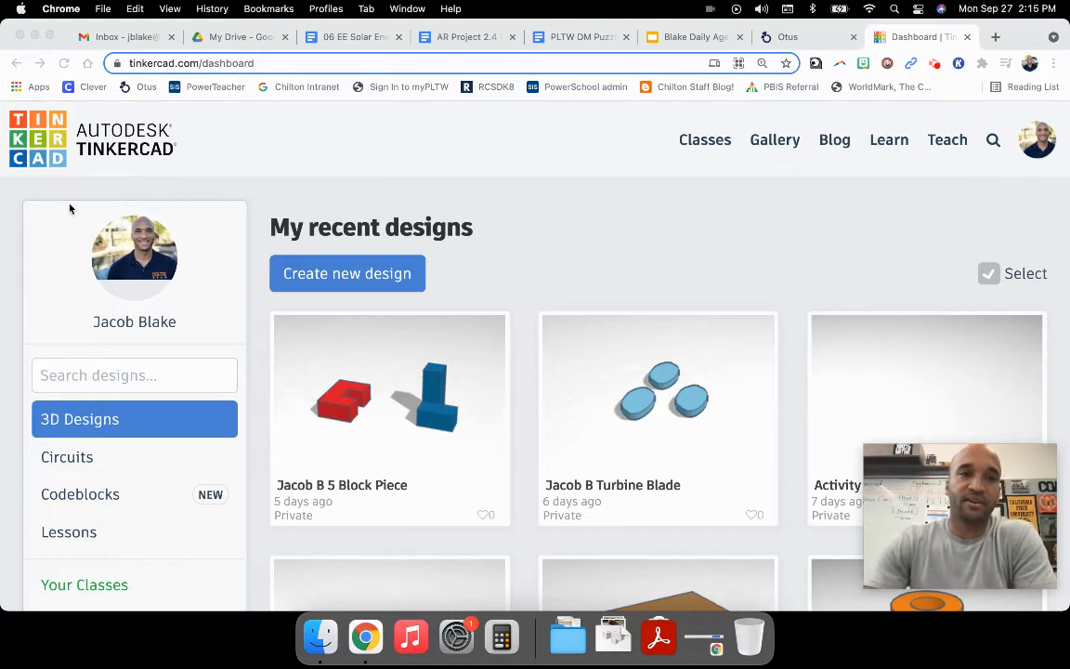
- Create a new 3D design and name it with the student's first name and last initial followed by "Puzzle Cube Pieces"
{"action": "left_click", "coordinate": [353, 281]}
{"action": "left_click", "coordinate": [353, 282]}
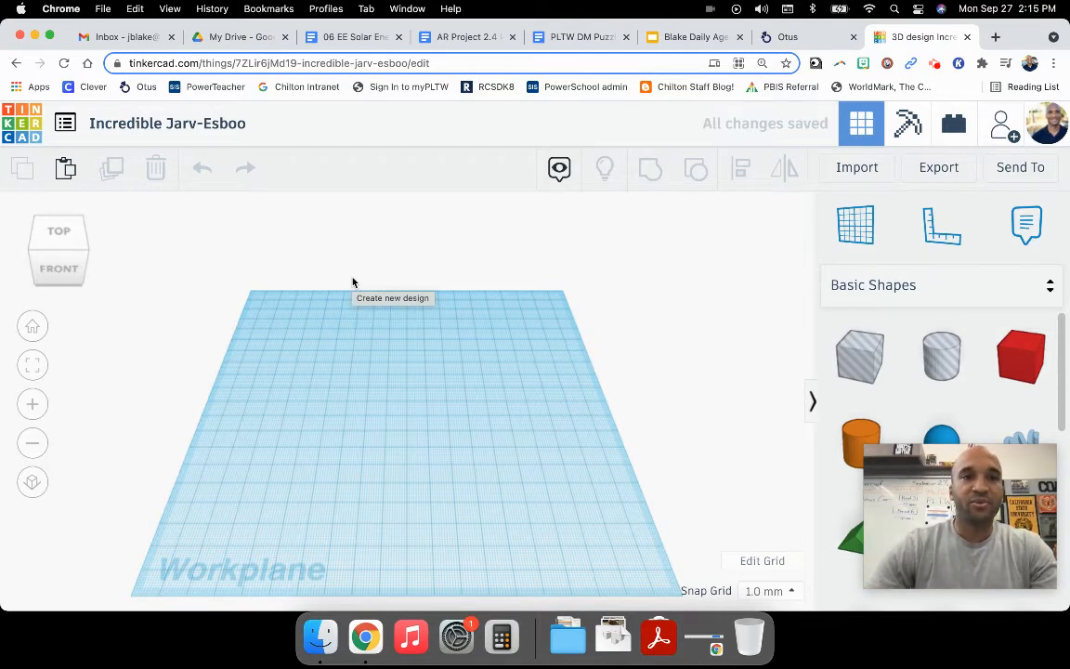
{"action": "left_click", "coordinate": [162, 126]}
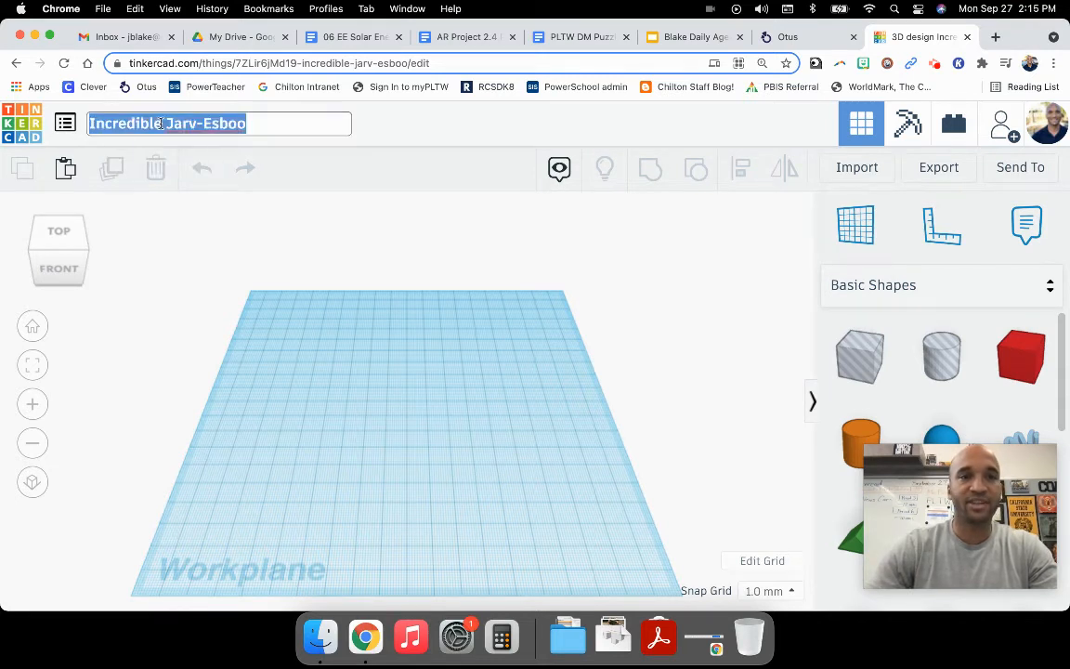
{"action": "type", "text": "Jac"}
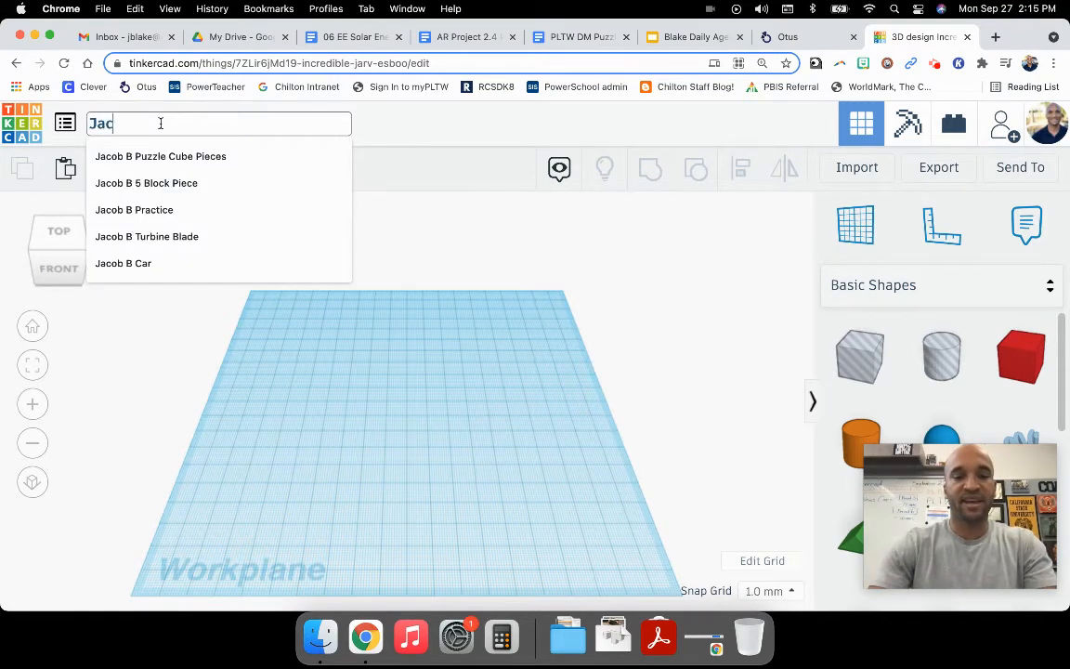
{"action": "type", "text": "ob B Puzzle Cube Pieces"}
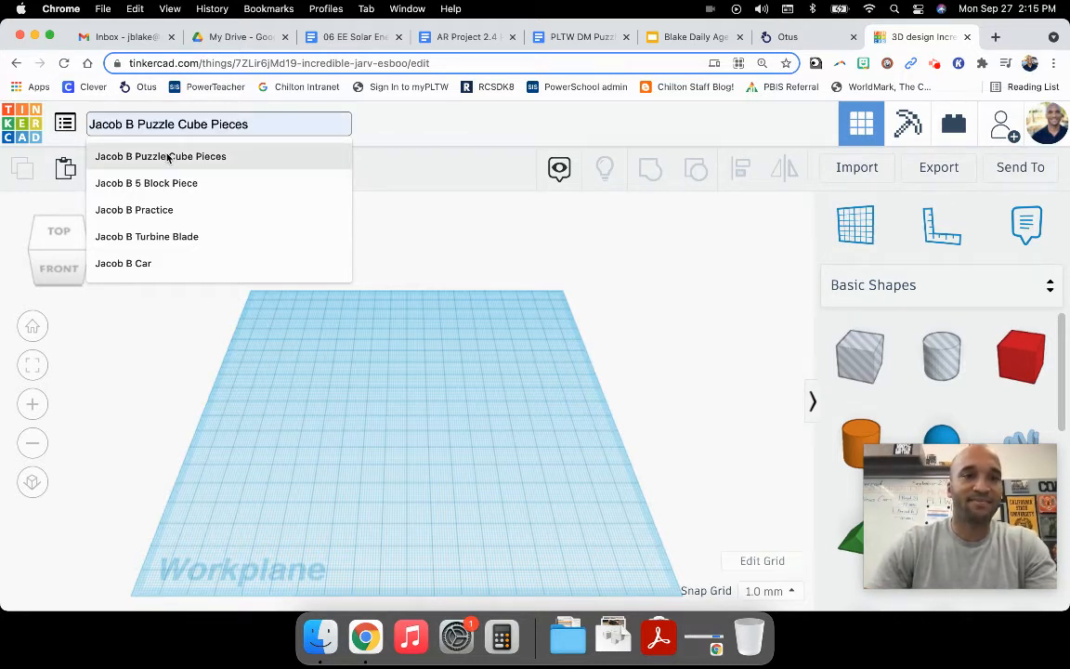
{"action": "left_click", "coordinate": [168, 157]}
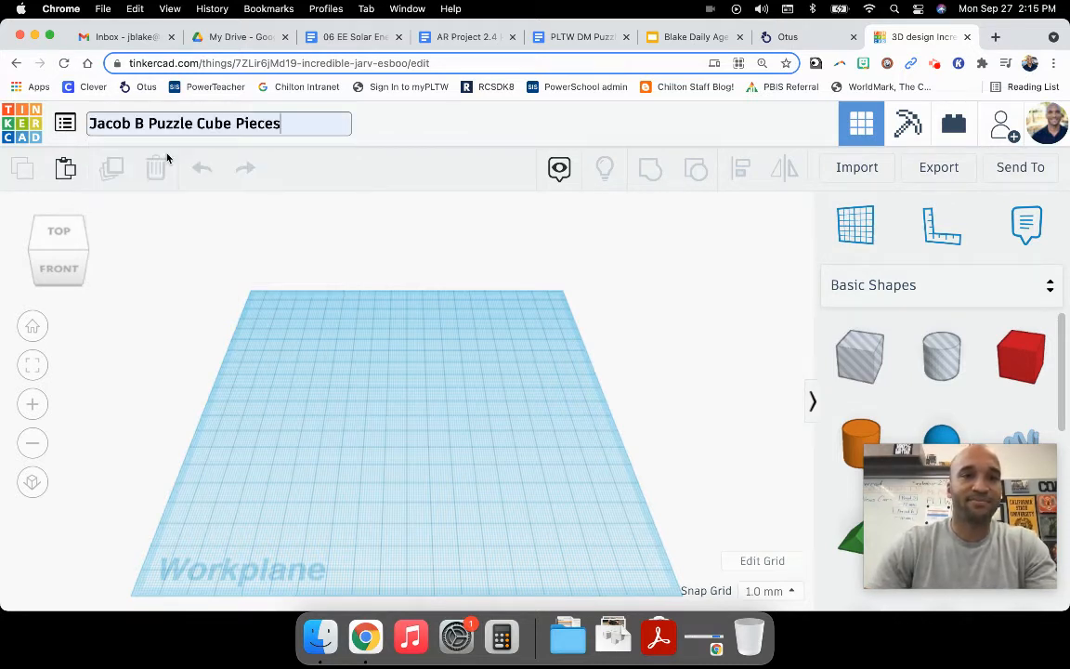
{"action": "left_click", "coordinate": [467, 141]}
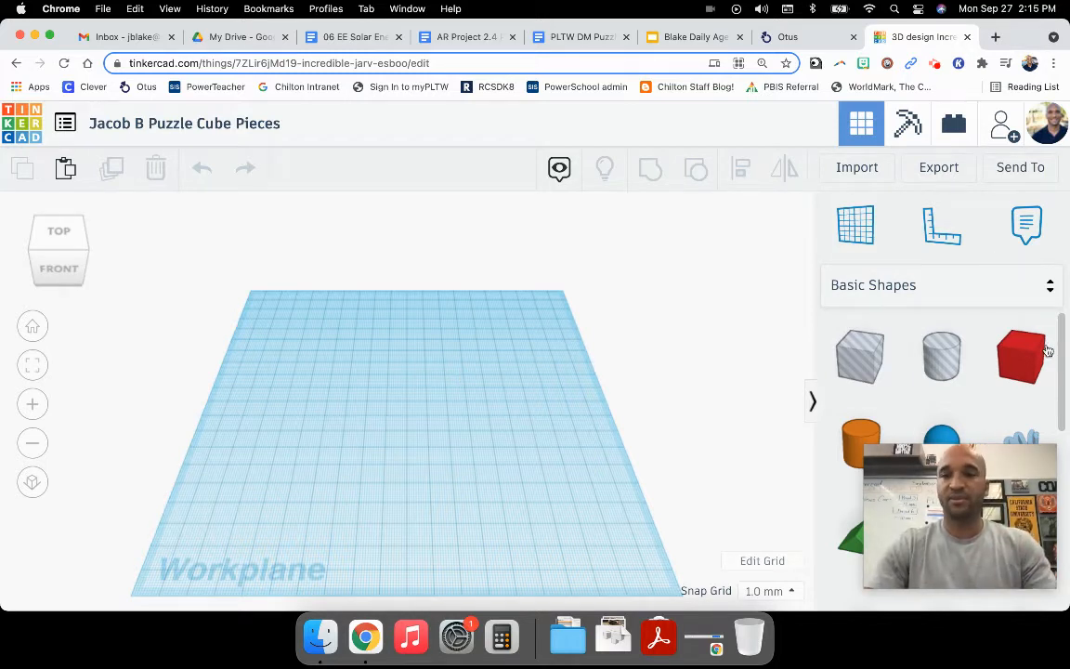
- Place a solid Box near the middle of the workplane and colour it yellow
{"action": "left_click_drag", "start_coordinate": [1030, 355], "coordinate": [392, 452]}
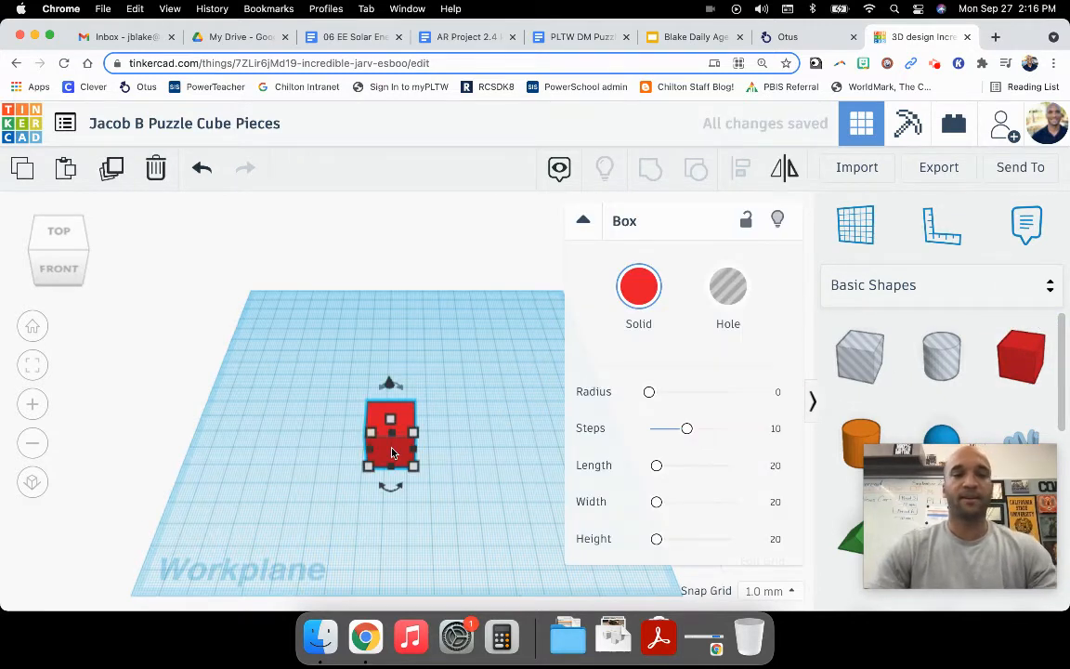
{"action": "left_click", "coordinate": [638, 286]}
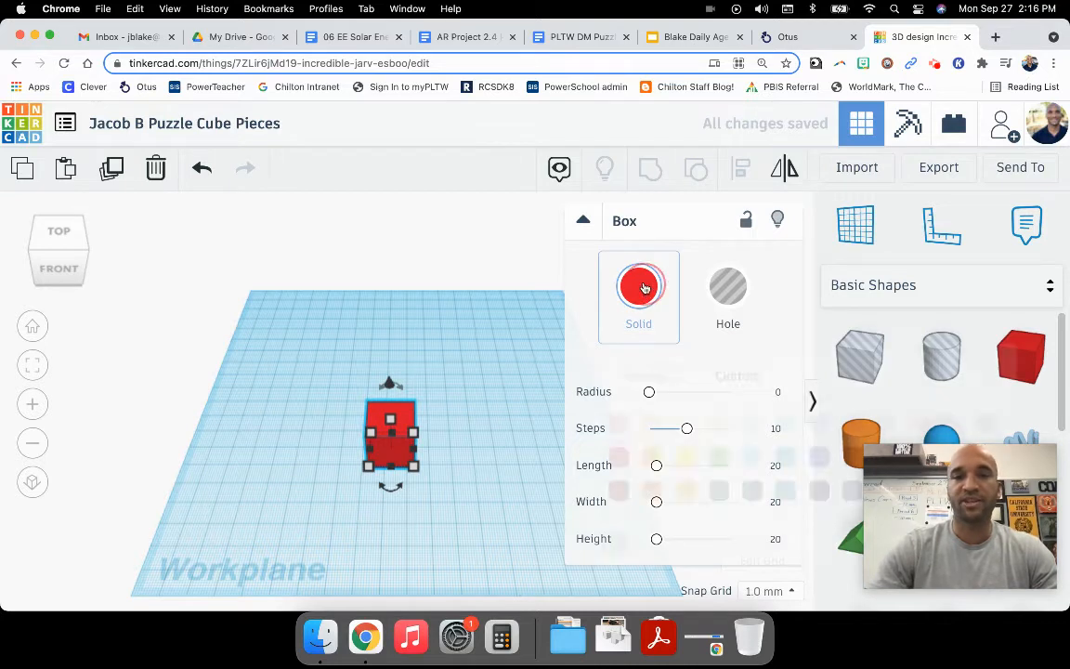
{"action": "left_click", "coordinate": [685, 456]}
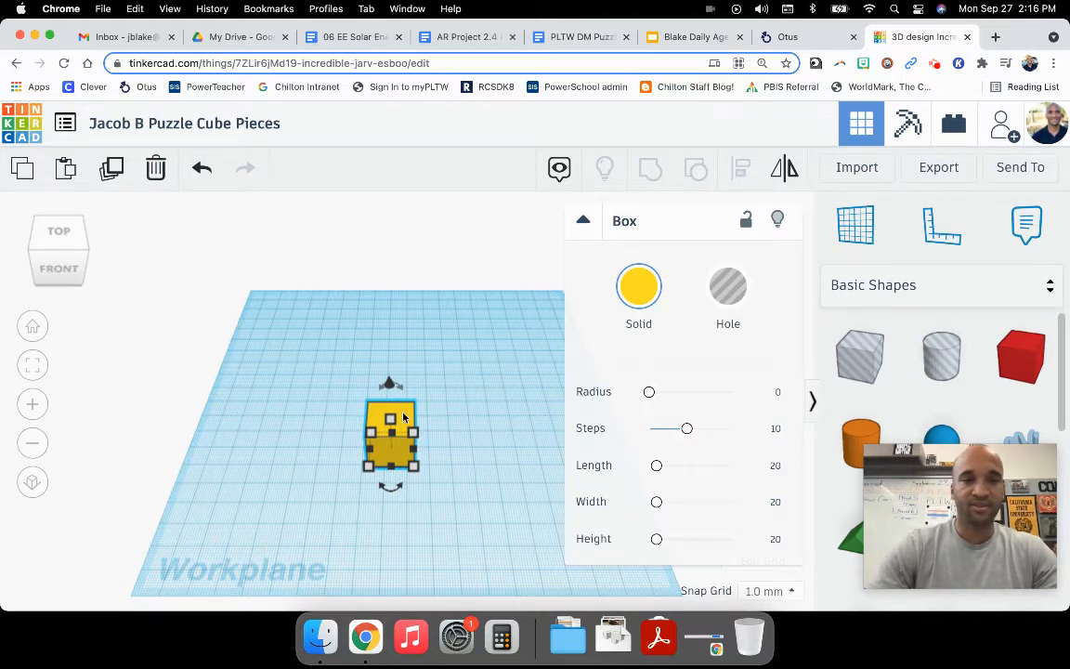
- Copy and paste the yellow cube, then move the copy right until it sits flush beside the original
{"action": "left_click", "coordinate": [31, 173]}
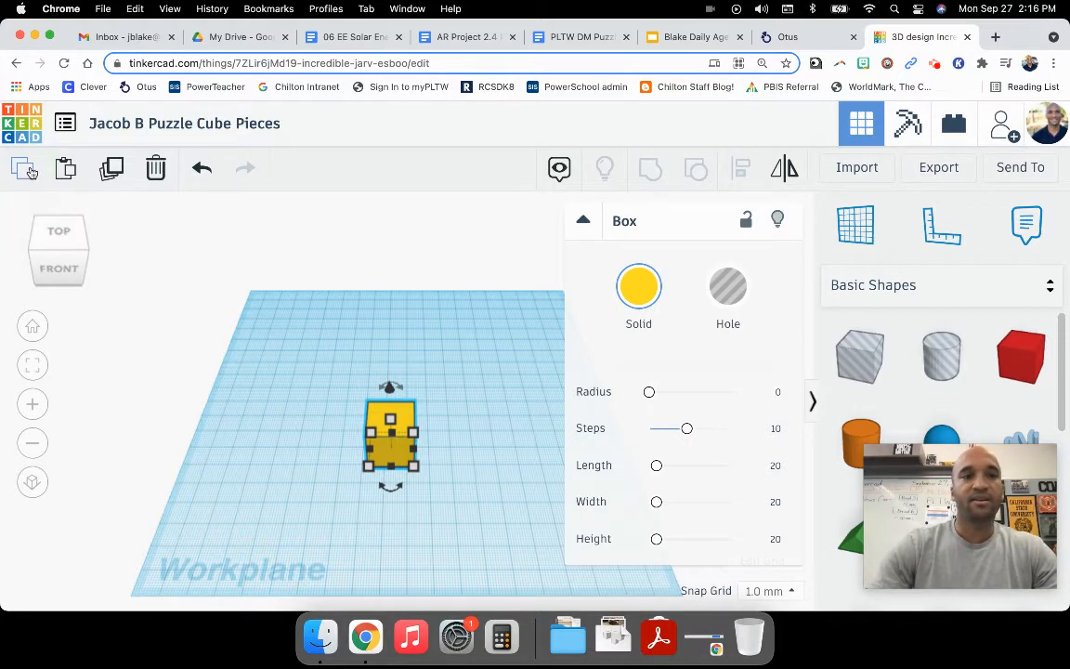
{"action": "left_click", "coordinate": [69, 171]}
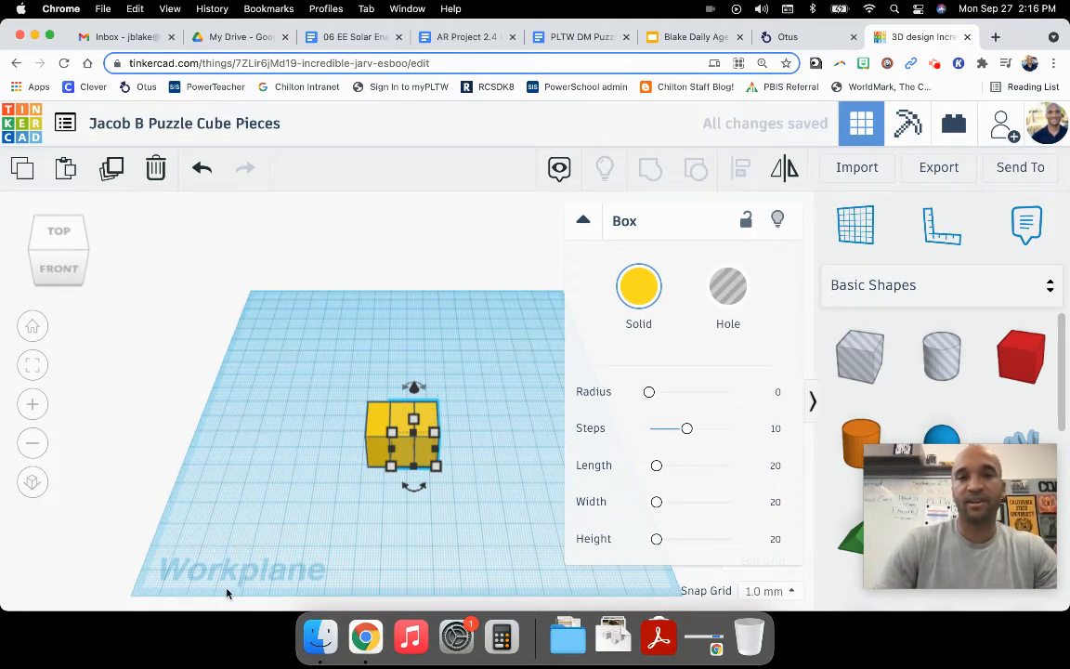
{"action": "key", "text": "Right"}
{"action": "key", "text": "Right"}
{"action": "key", "text": "Right"}
{"action": "key", "text": "Right"}
{"action": "key", "text": "Right"}
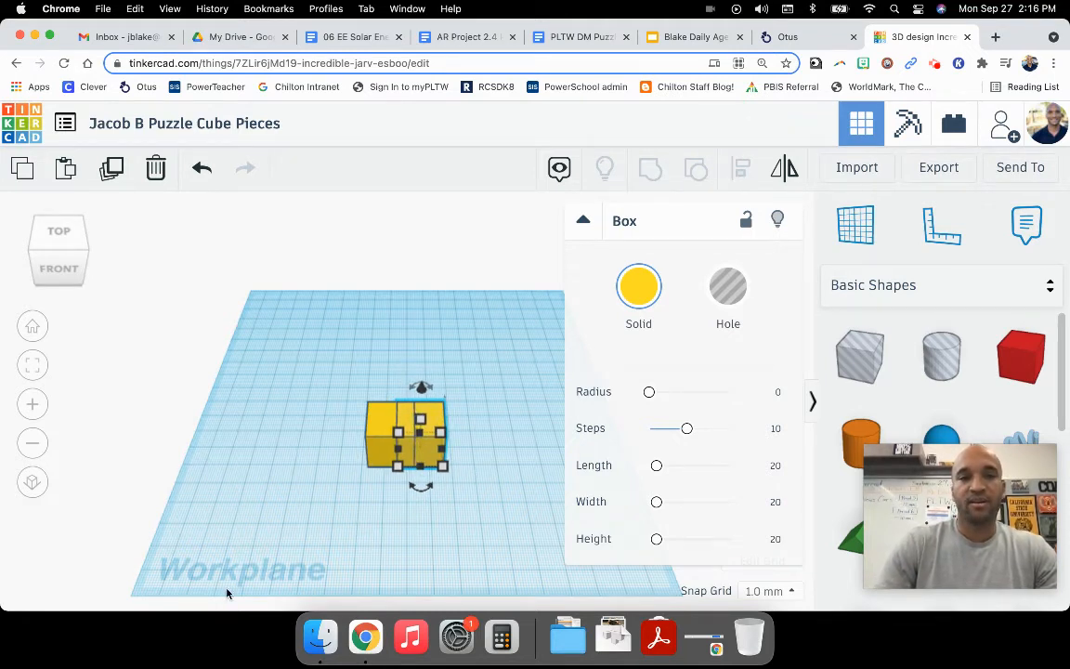
{"action": "key", "text": "Right"}
{"action": "key", "text": "Right"}
{"action": "key", "text": "Right"}
{"action": "key", "text": "Right"}
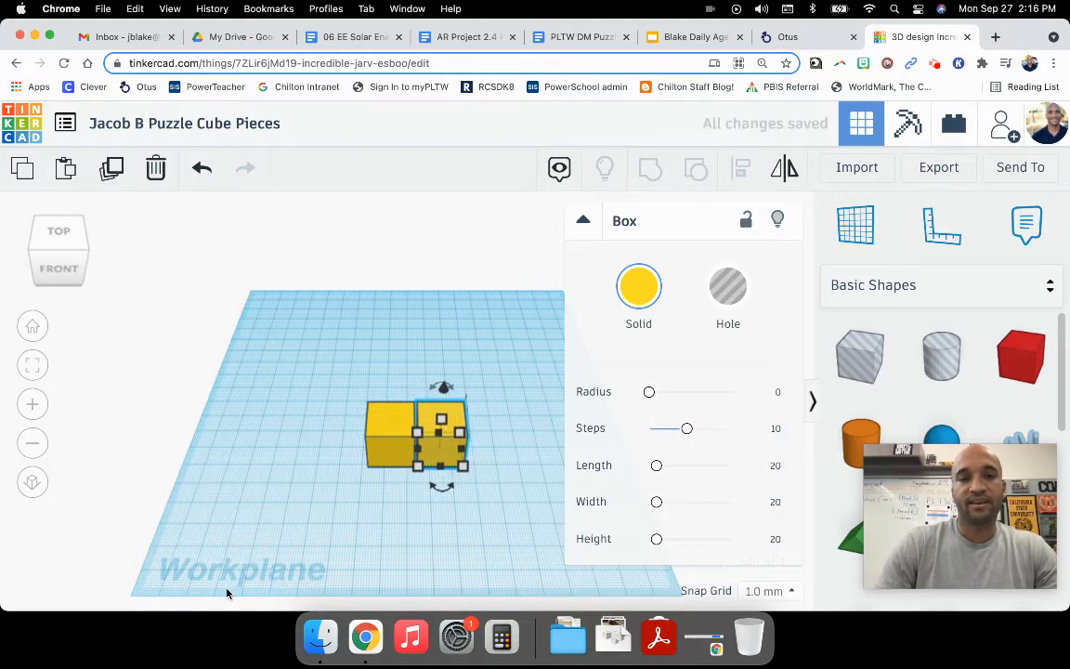
{"action": "key", "text": "Right"}
{"action": "key", "text": "Left"}
{"action": "key", "text": "Left"}
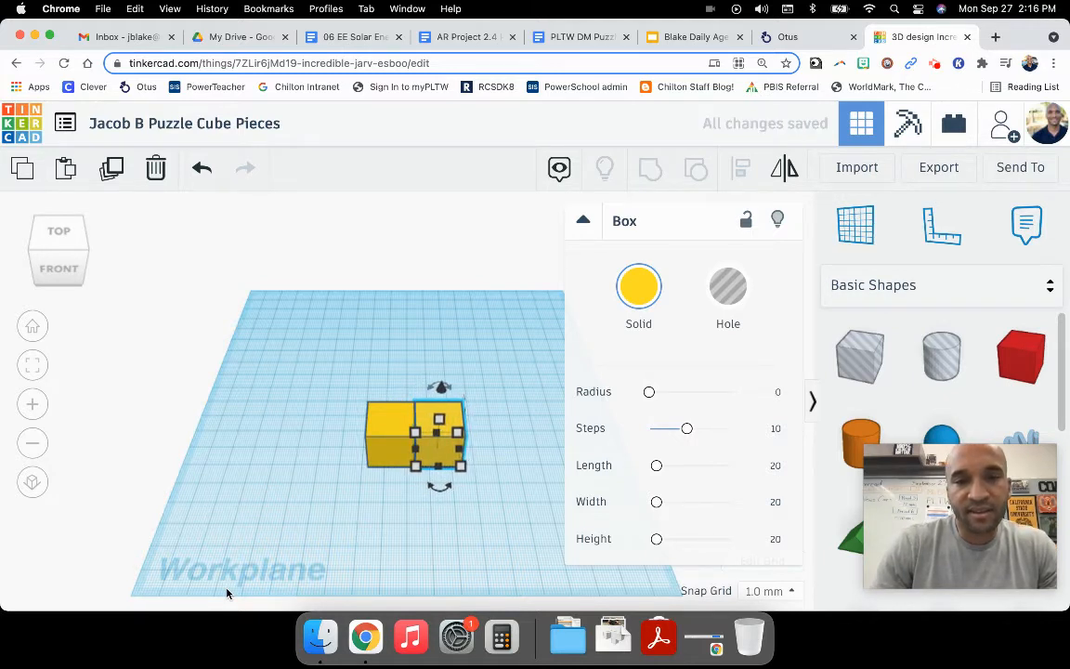
- Nudge the second cube back and forth to compare overlapping, gapped and flush contact with the first cube
{"action": "scroll", "coordinate": [410, 554], "scroll_direction": "up", "scroll_amount": 10}
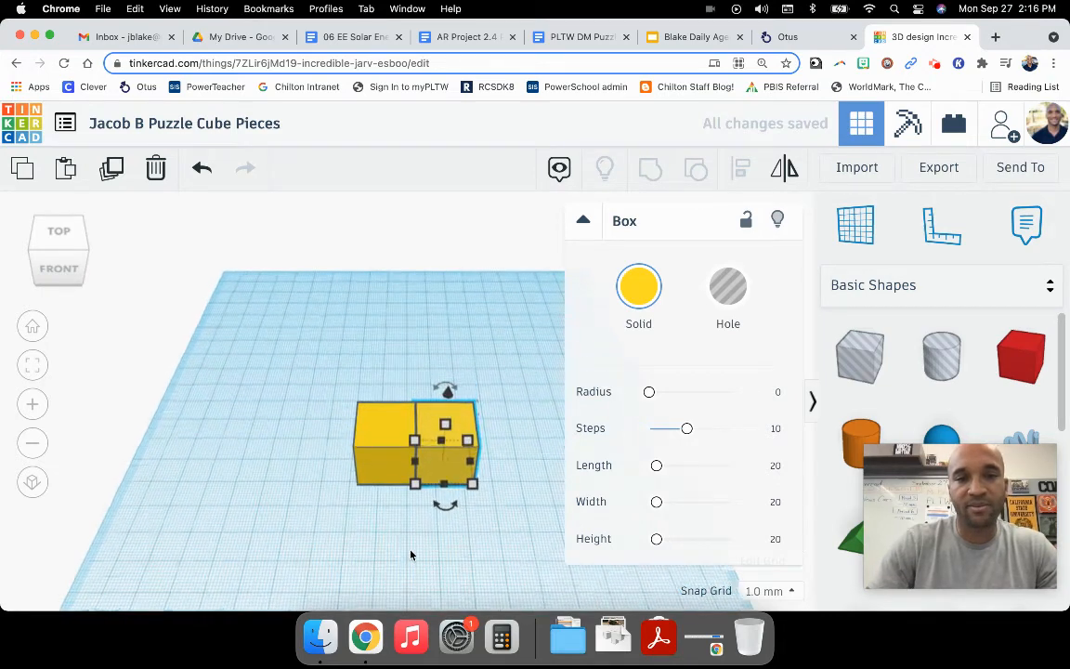
{"action": "scroll", "coordinate": [411, 554], "scroll_direction": "up", "scroll_amount": 1}
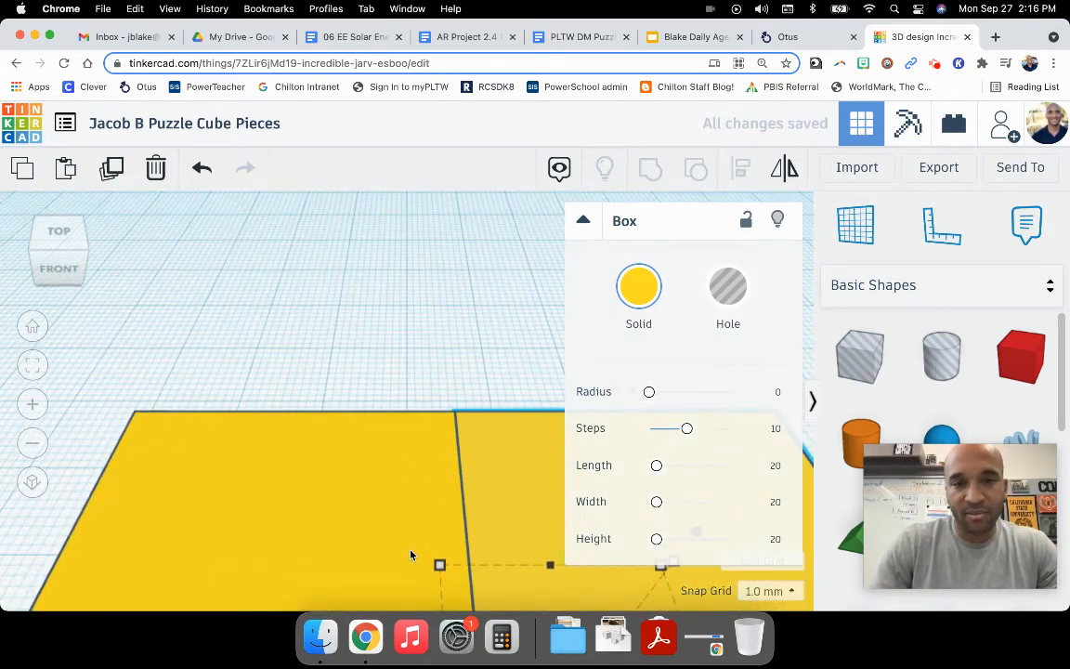
{"action": "key", "text": "Right"}
{"action": "key", "text": "Left"}
{"action": "key", "text": "Left"}
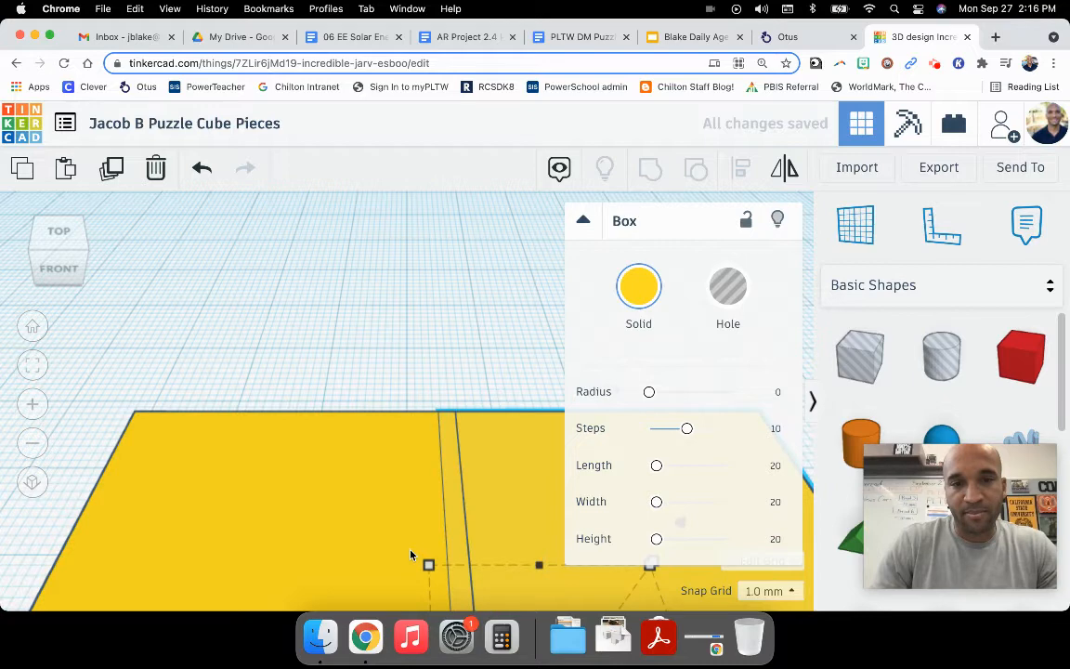
{"action": "key", "text": "Right"}
{"action": "key", "text": "Left"}
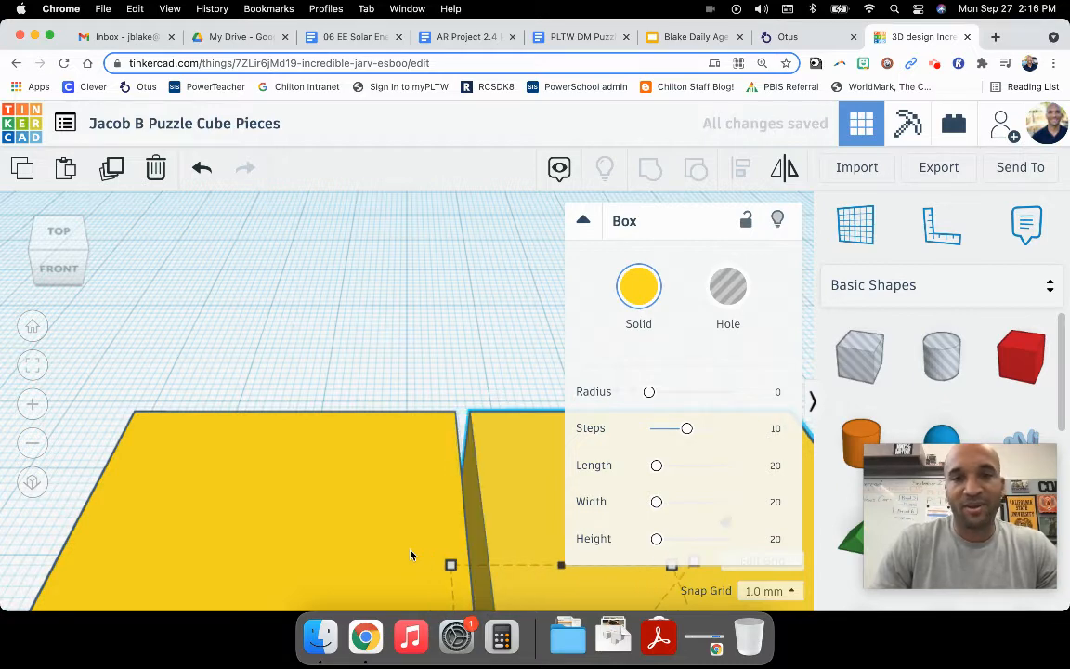
{"action": "key", "text": "Right"}
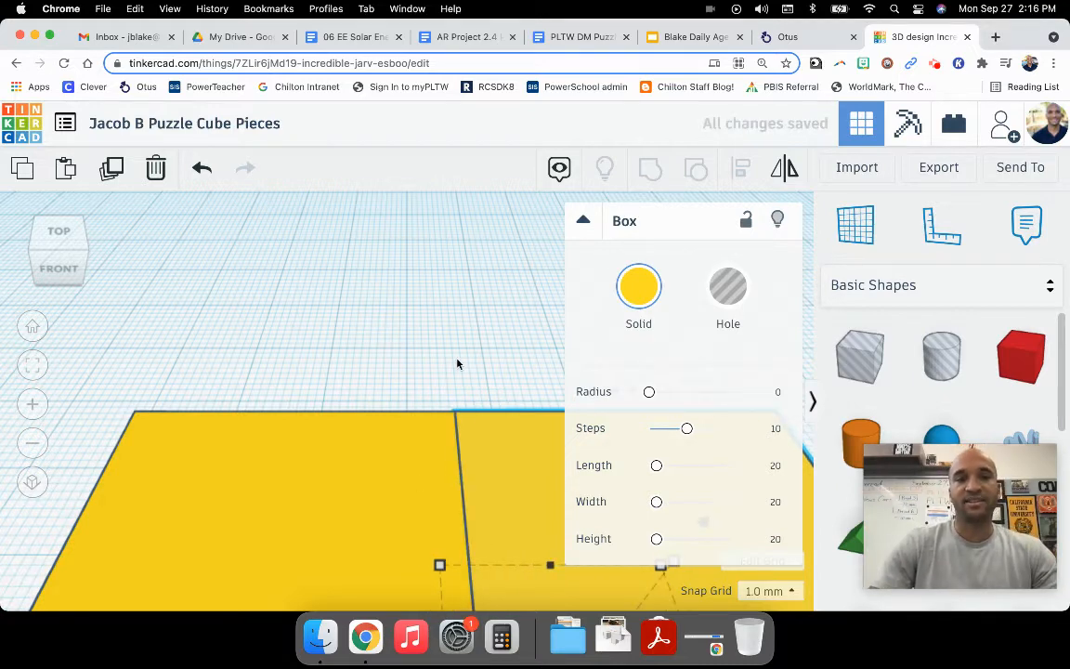
- Copy and paste the second cube and move the copy right until it forms a flush row of three
{"action": "scroll", "coordinate": [456, 363], "scroll_direction": "down", "scroll_amount": 5}
{"action": "scroll", "coordinate": [456, 363], "scroll_direction": "down", "scroll_amount": 3}
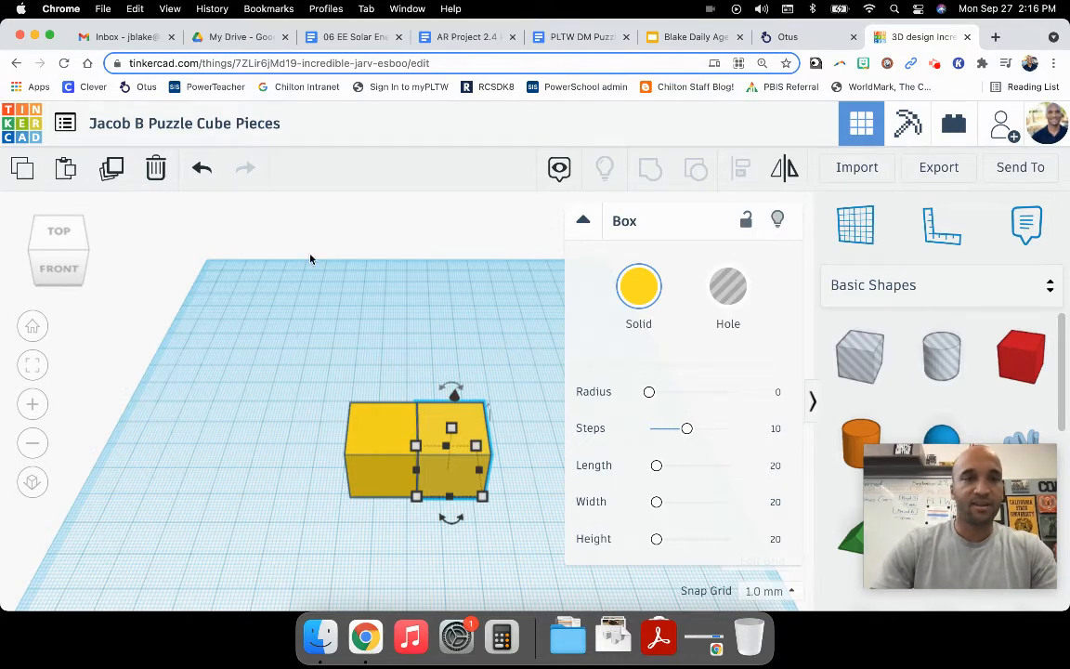
{"action": "left_click", "coordinate": [22, 174]}
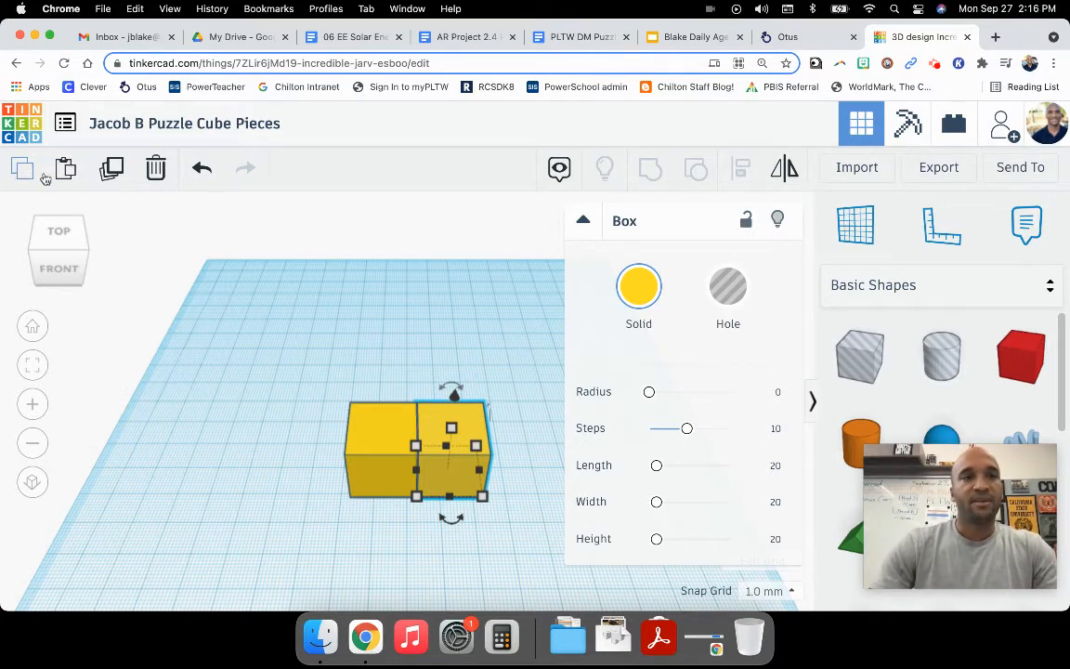
{"action": "left_click", "coordinate": [64, 177]}
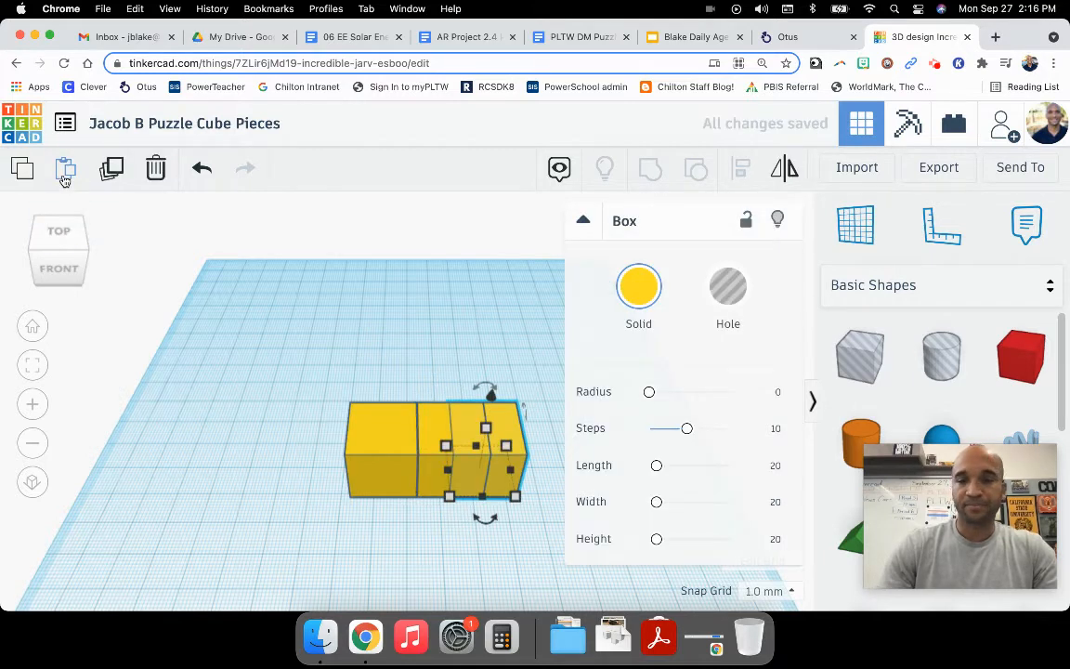
{"action": "key", "text": "Right"}
{"action": "key", "text": "Right"}
{"action": "key", "text": "Right"}
{"action": "key", "text": "Right"}
{"action": "key", "text": "Right"}
{"action": "key", "text": "Right"}
{"action": "key", "text": "Right"}
{"action": "key", "text": "Right"}
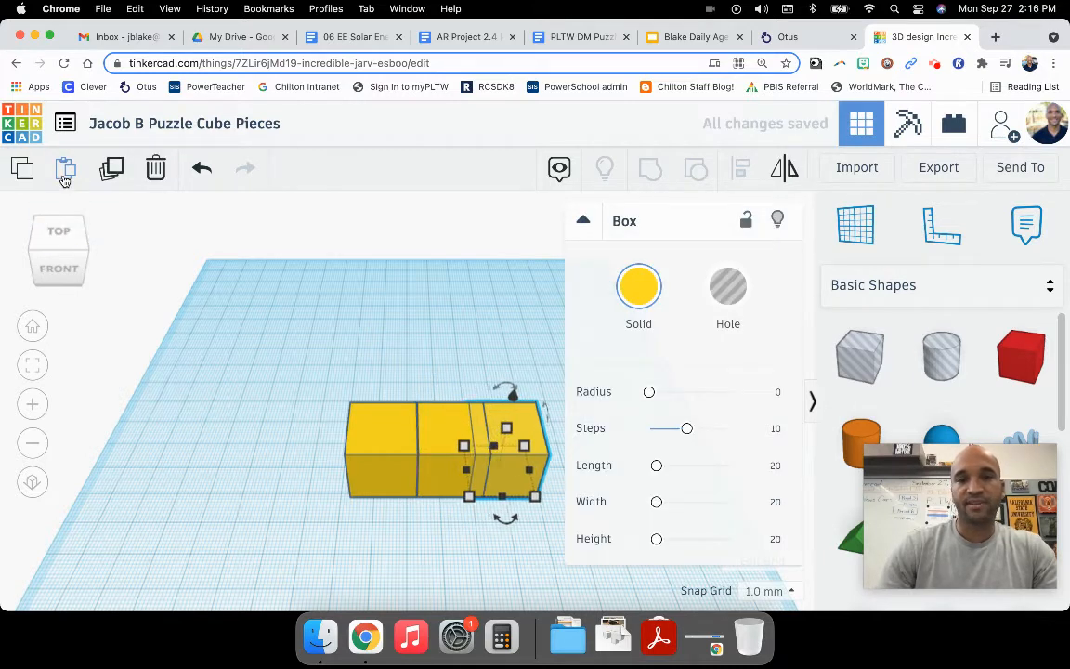
{"action": "key", "text": "Right"}
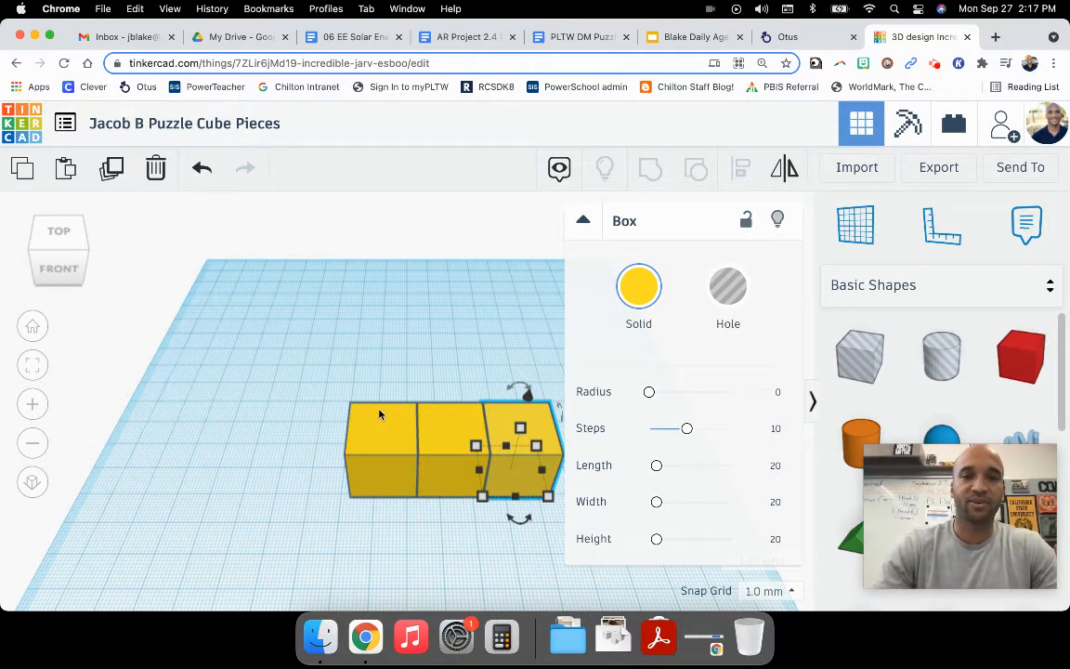
- Duplicate the leftmost cube, place the copy flush behind it, and repeat the duplication to add another cube behind that
{"action": "left_click", "coordinate": [381, 428]}
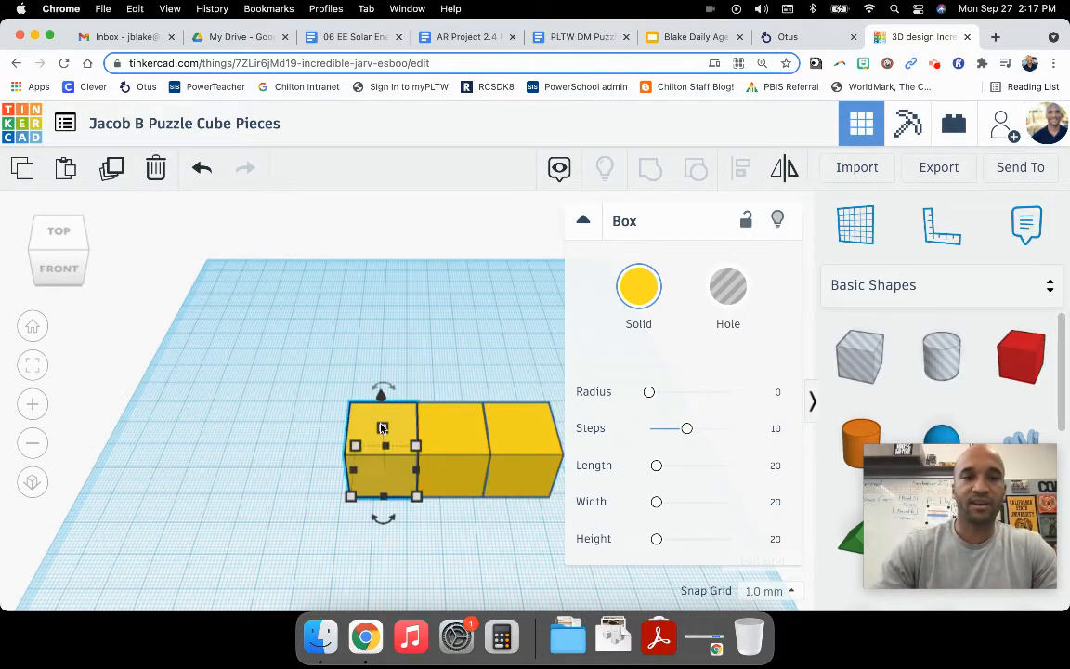
{"action": "left_click", "coordinate": [109, 170]}
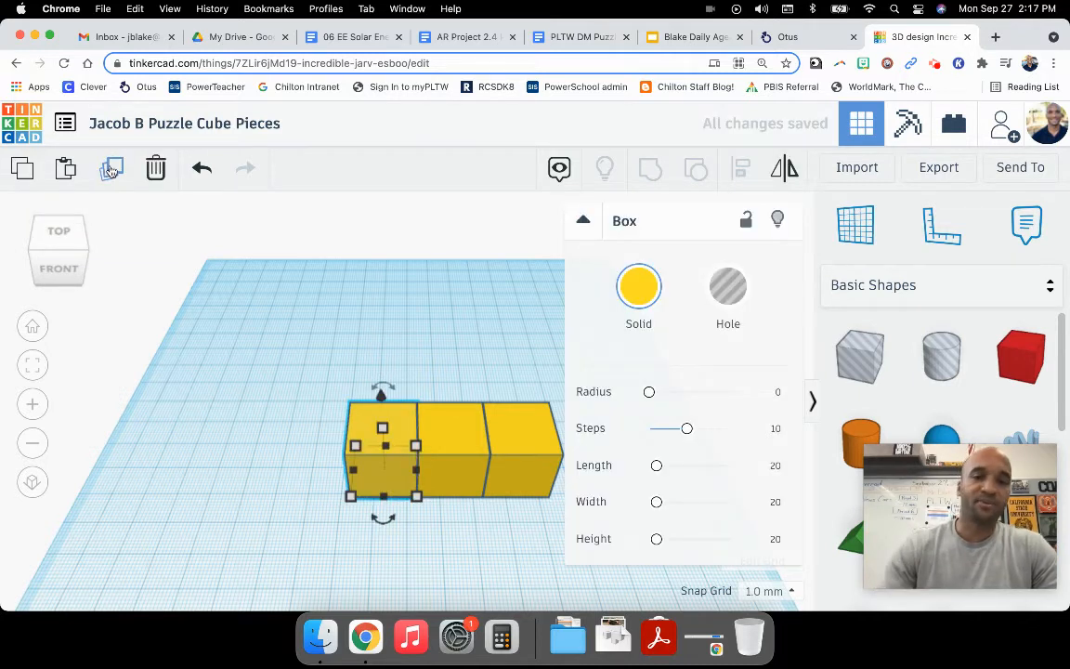
{"action": "key", "text": "ctrl+Up"}
{"action": "key", "text": "ctrl+Up"}
{"action": "key", "text": "ctrl+Up"}
{"action": "key", "text": "ctrl+Up"}
{"action": "key", "text": "ctrl+Up"}
{"action": "key", "text": "ctrl+Up"}
{"action": "key", "text": "ctrl+Up"}
{"action": "key", "text": "ctrl+Up"}
{"action": "key", "text": "ctrl+Up"}
{"action": "key", "text": "ctrl+Up"}
{"action": "key", "text": "ctrl+Up"}
{"action": "key", "text": "ctrl+Up"}
{"action": "key", "text": "ctrl+Up"}
{"action": "key", "text": "ctrl+Up"}
{"action": "key", "text": "ctrl+Up"}
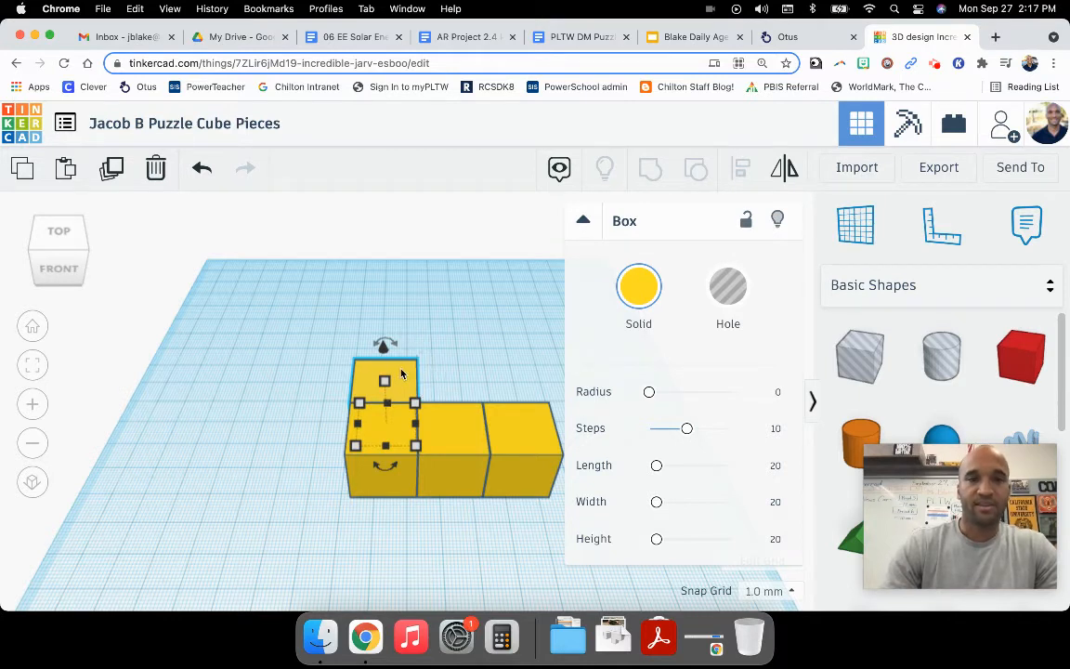
{"action": "right_click_drag", "start_coordinate": [320, 412], "coordinate": [380, 418]}
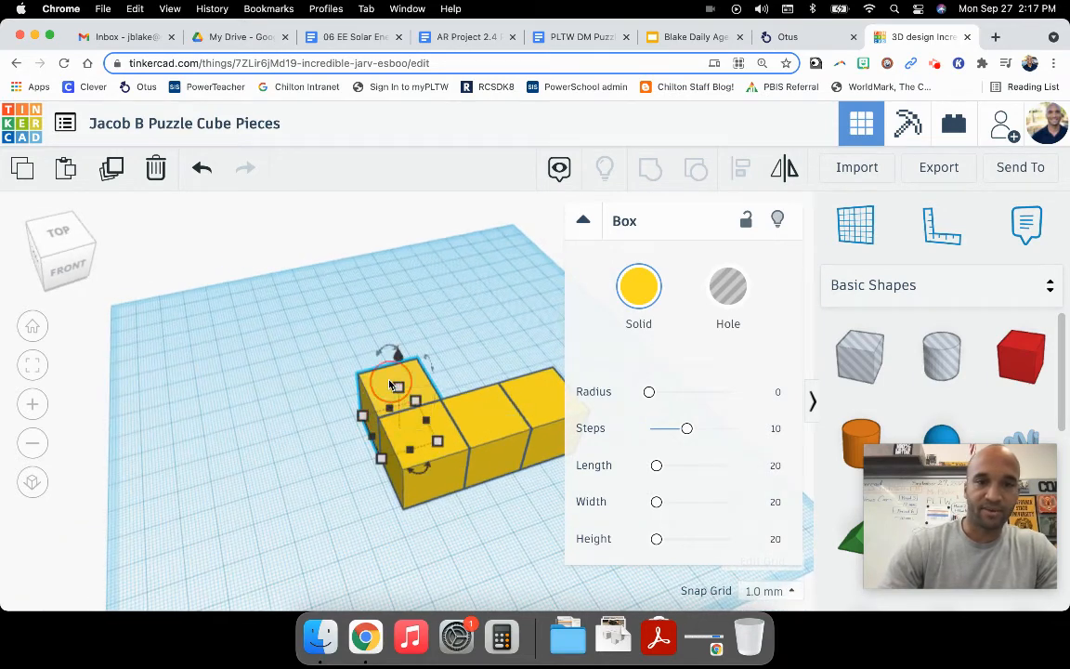
{"action": "left_click", "coordinate": [114, 168]}
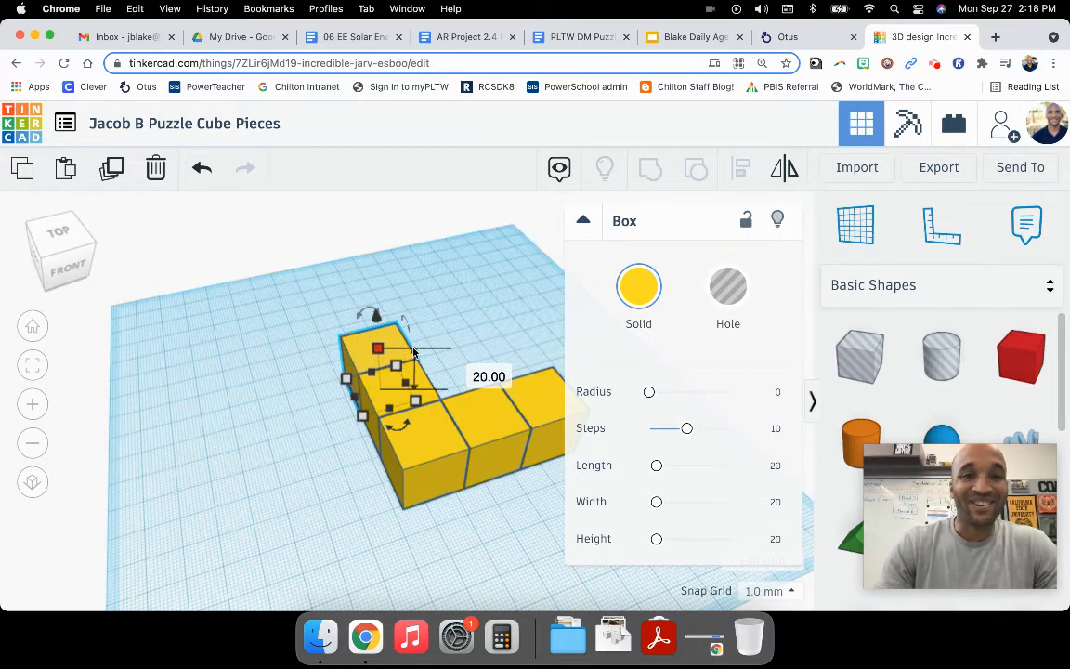
- Duplicate the middle cube of the front row and raise the copy until it rests on top of the original
{"action": "right_click_drag", "start_coordinate": [455, 321], "coordinate": [397, 330]}
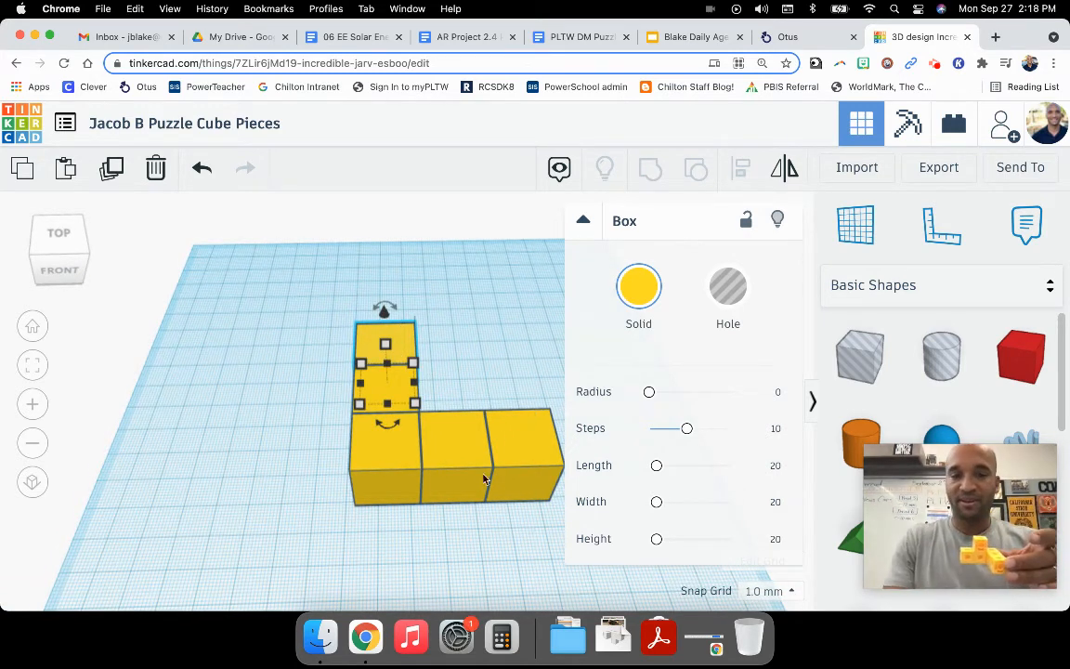
{"action": "left_click", "coordinate": [449, 437]}
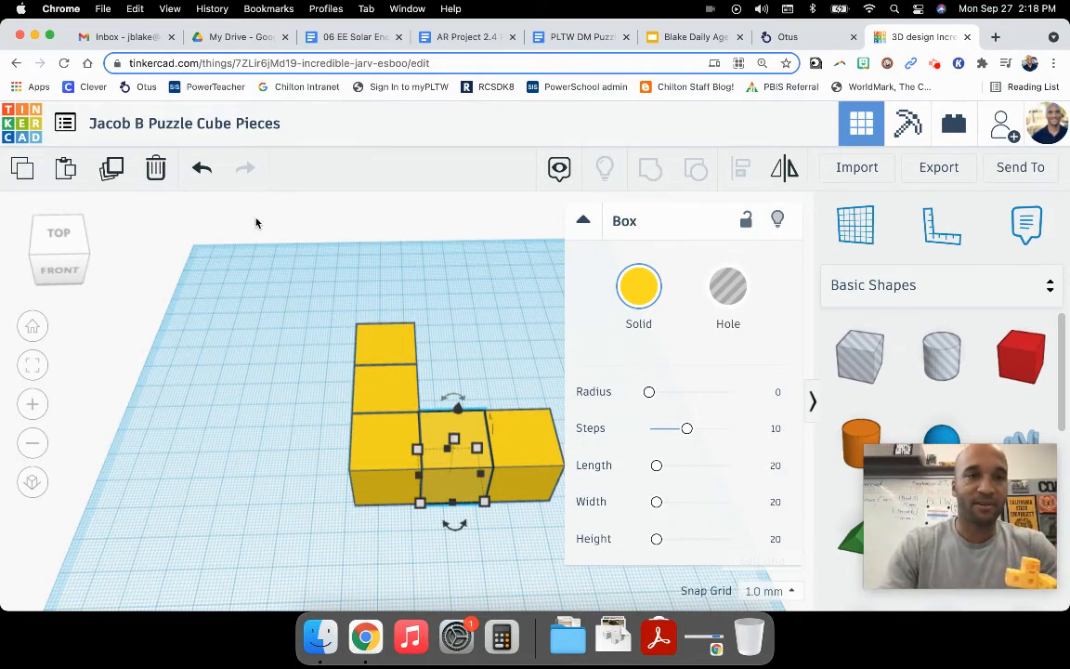
{"action": "left_click", "coordinate": [112, 171]}
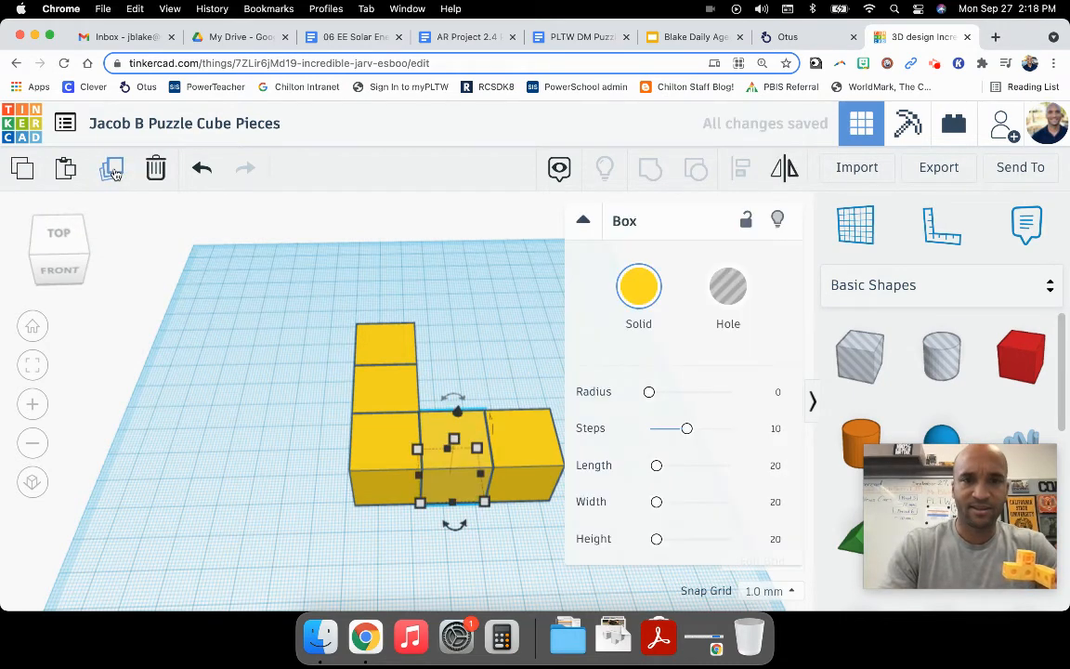
{"action": "right_click_drag", "start_coordinate": [627, 274], "coordinate": [499, 224]}
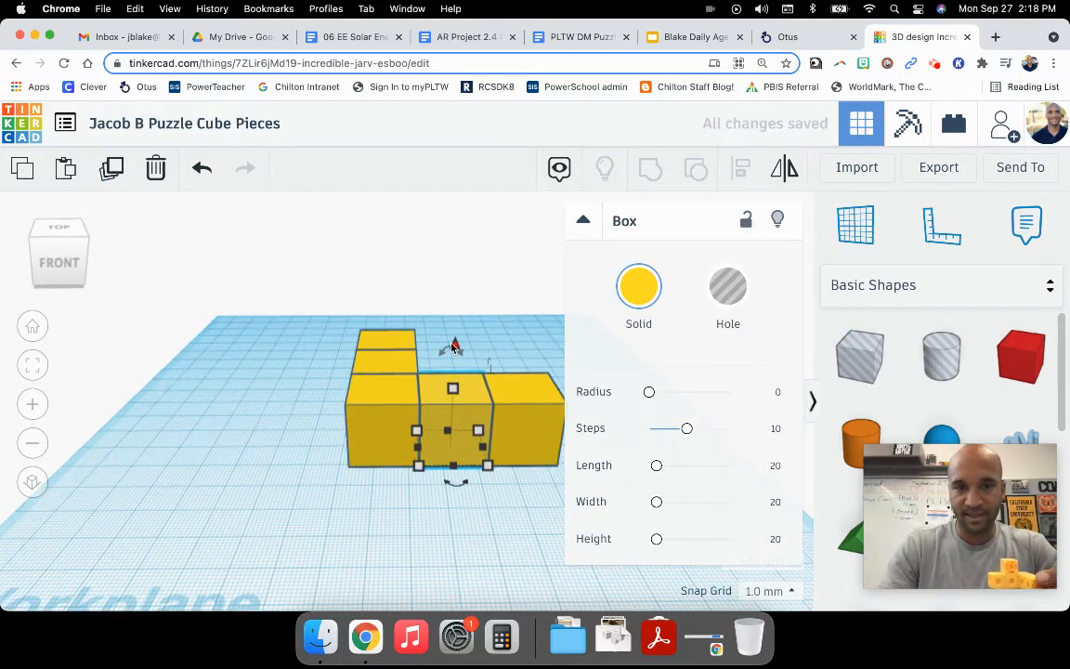
{"action": "left_click_drag", "start_coordinate": [454, 347], "coordinate": [452, 275]}
{"action": "left_click", "coordinate": [436, 576]}
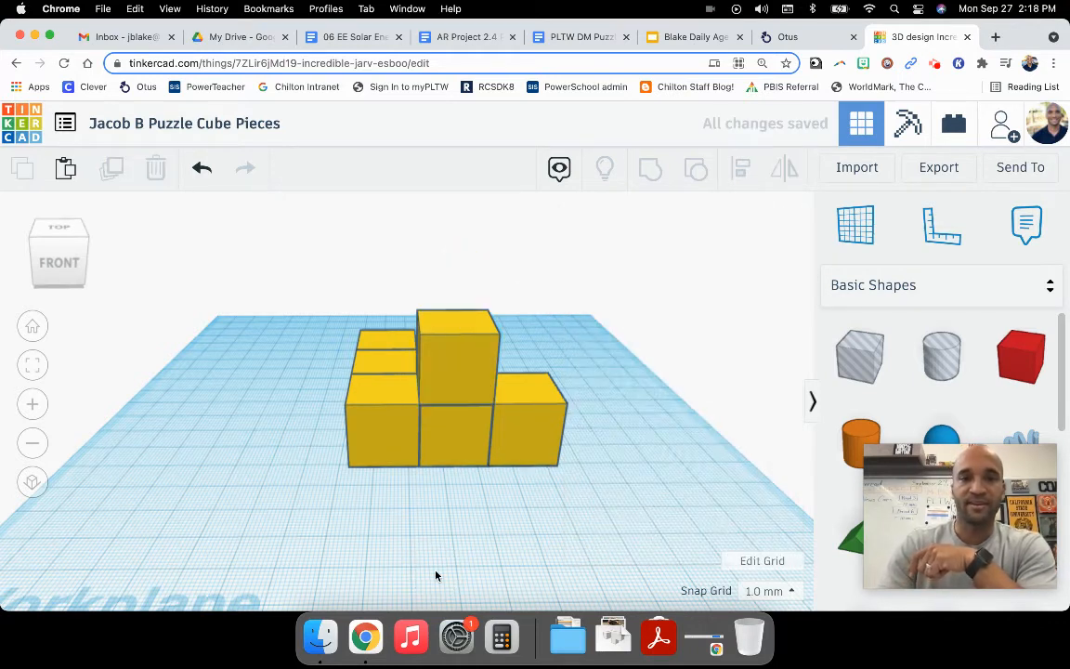
- Select all six yellow cubes and group them into one shape
{"action": "right_click_drag", "start_coordinate": [214, 462], "coordinate": [256, 525]}
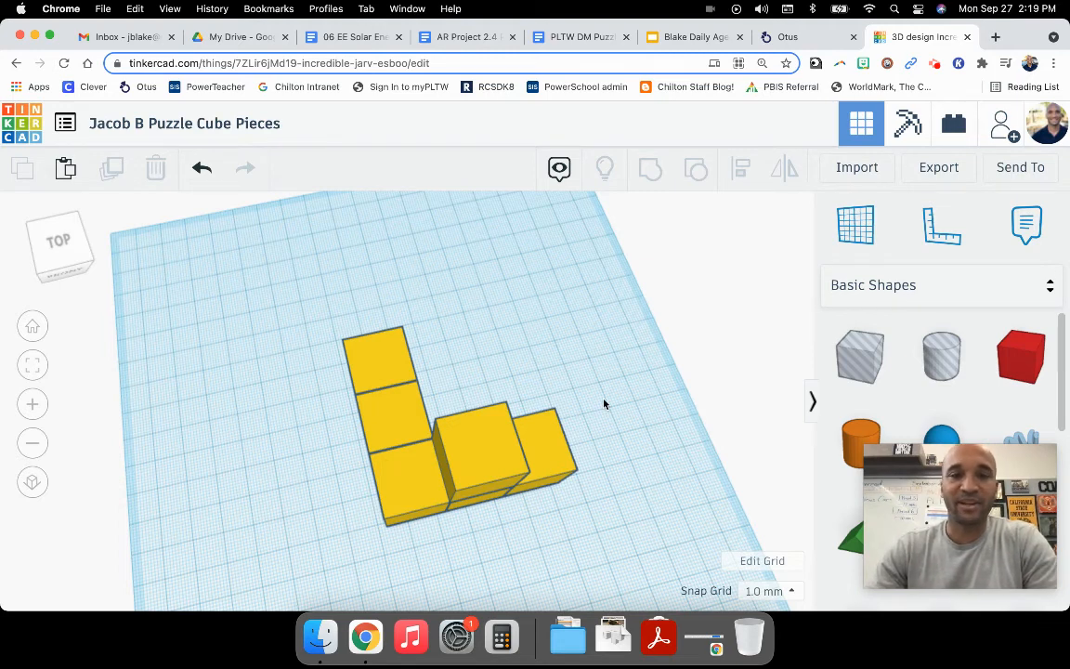
{"action": "left_click_drag", "start_coordinate": [263, 282], "coordinate": [634, 549]}
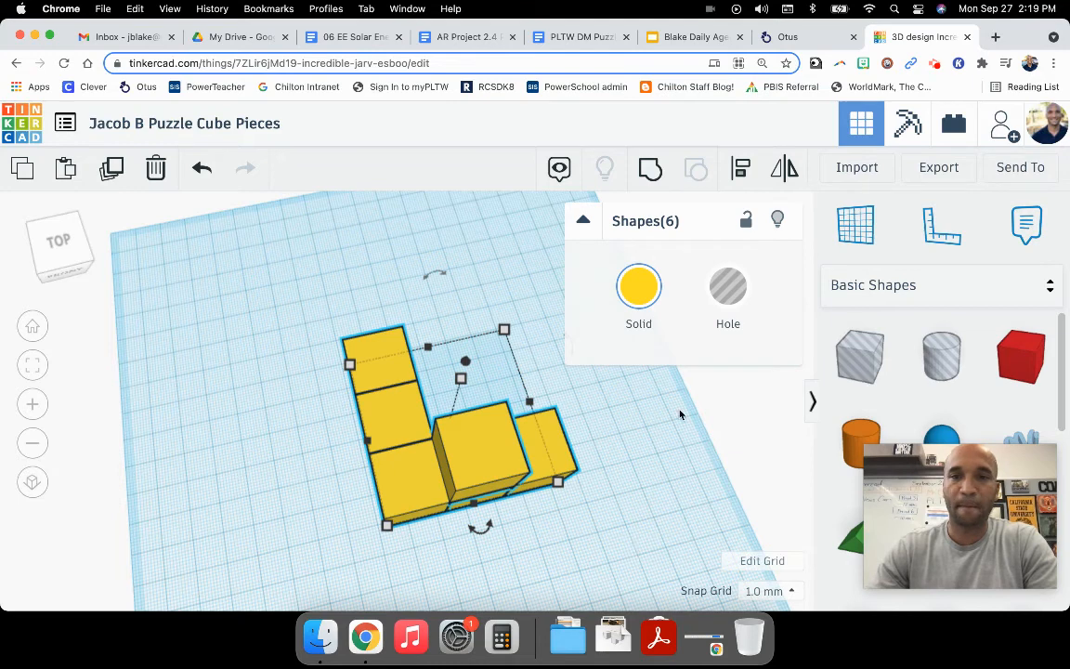
{"action": "left_click", "coordinate": [653, 168]}
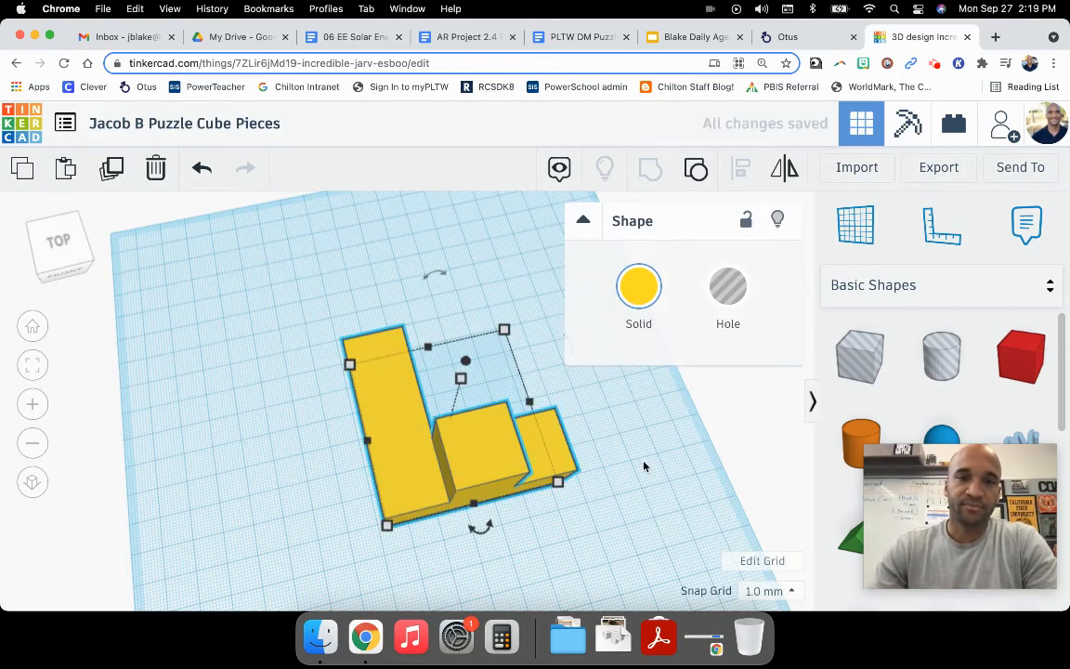
- Move the grouped yellow puzzle piece to the back-left corner of the workplane and deselect it
{"action": "right_click_drag", "start_coordinate": [643, 466], "coordinate": [692, 478]}
{"action": "right_click_drag", "start_coordinate": [458, 449], "coordinate": [251, 403]}
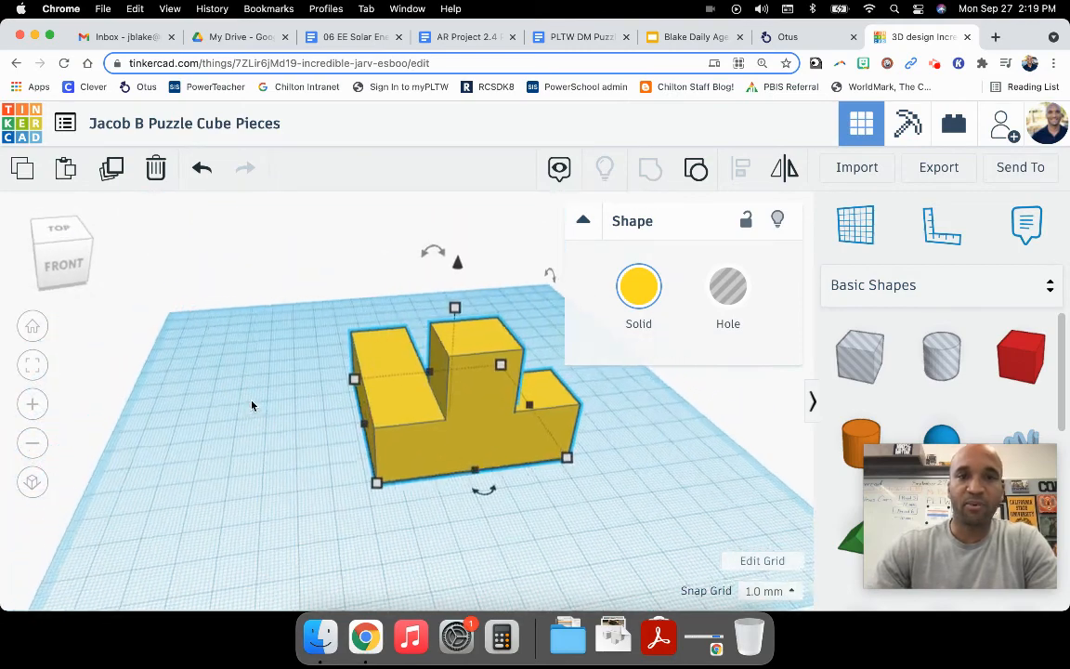
{"action": "scroll", "coordinate": [251, 405], "scroll_direction": "down", "scroll_amount": 2}
{"action": "left_click_drag", "start_coordinate": [438, 374], "coordinate": [288, 326]}
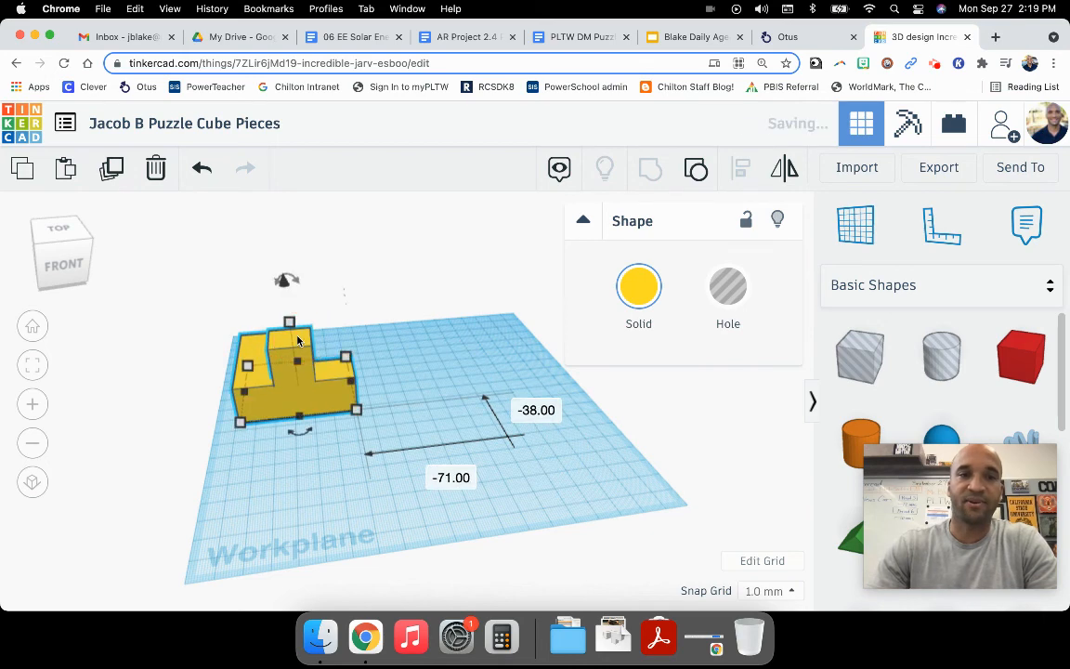
{"action": "right_click_drag", "start_coordinate": [461, 364], "coordinate": [450, 418]}
{"action": "left_click_drag", "start_coordinate": [282, 377], "coordinate": [289, 327]}
{"action": "left_click", "coordinate": [434, 337]}
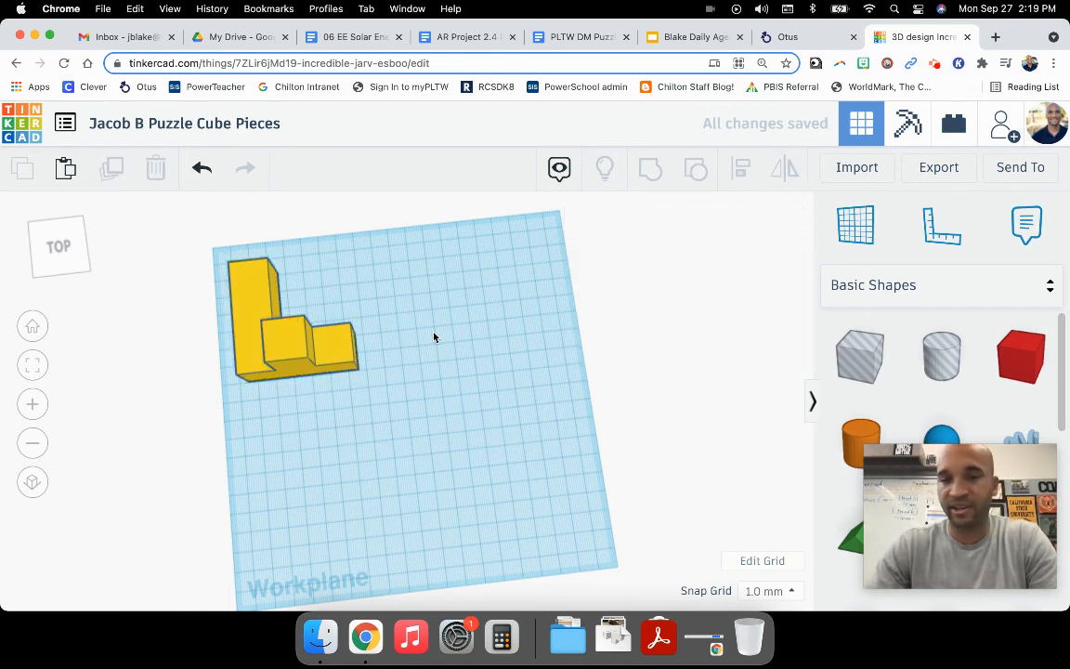